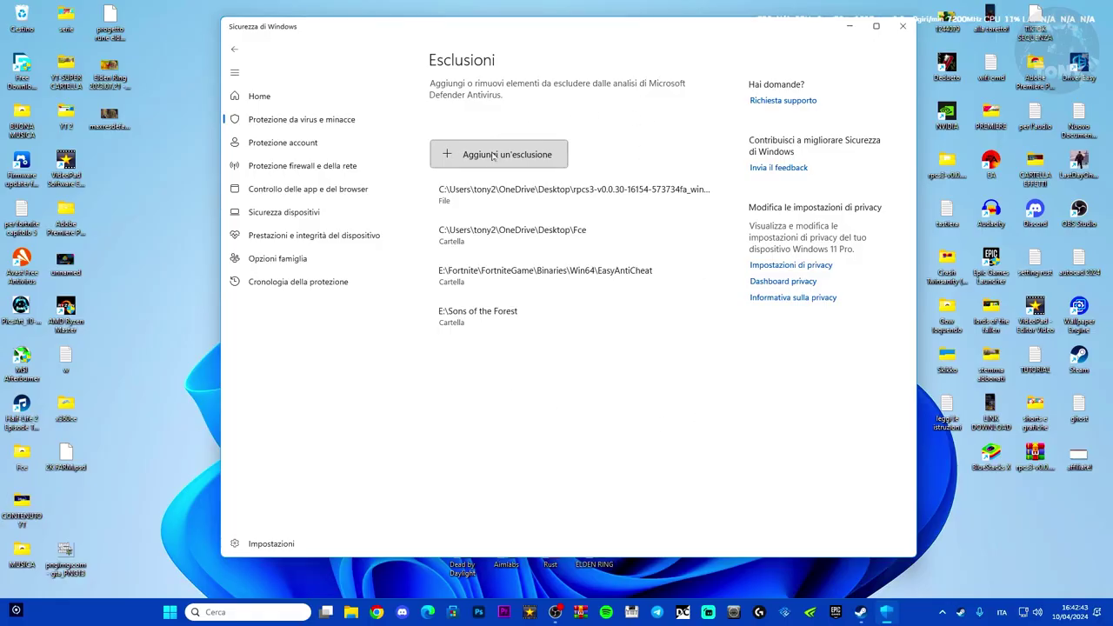
# Step: Start adding a folder exclusion and browse to Disco locale (C:)
pyautogui.click(492, 155)
pyautogui.click(493, 200)
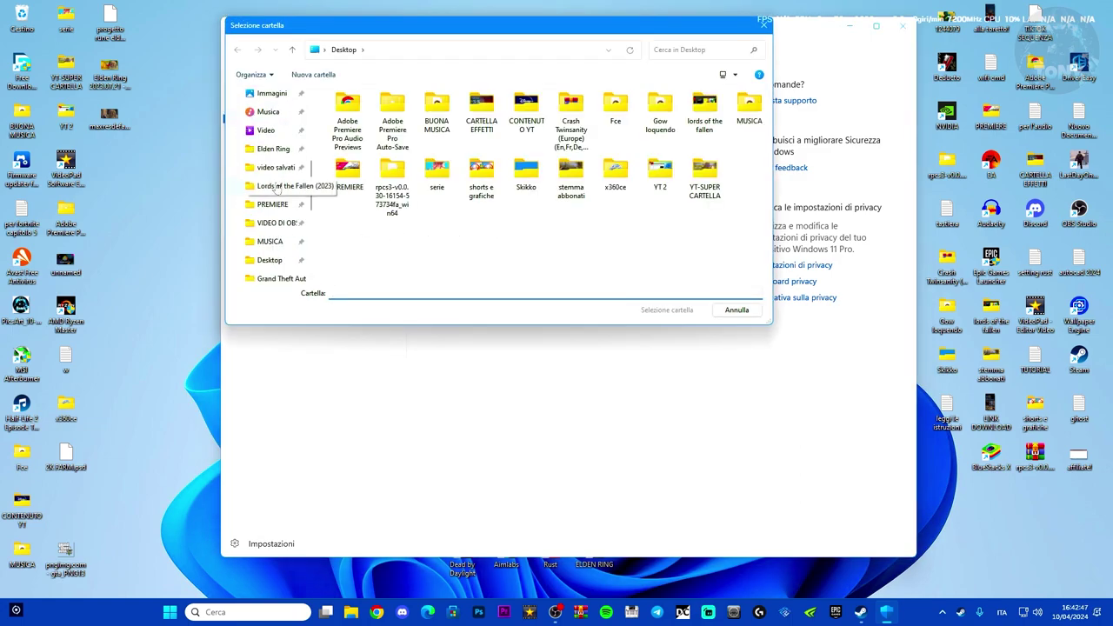
pyautogui.scroll(-5, 272, 205)
pyautogui.click(272, 169)
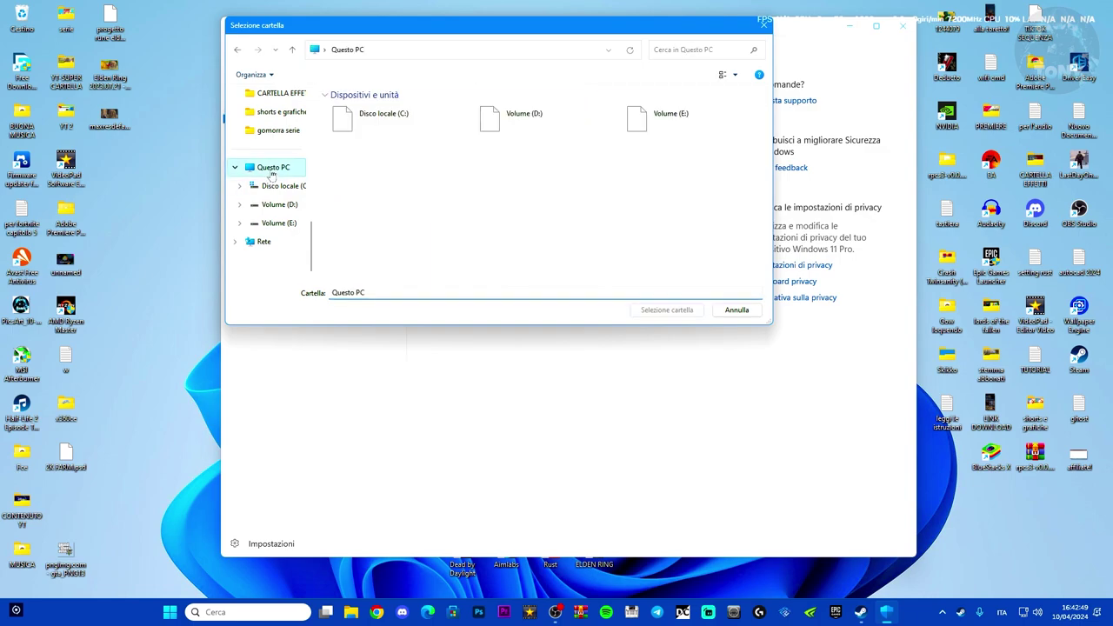
pyautogui.doubleClick(408, 126)
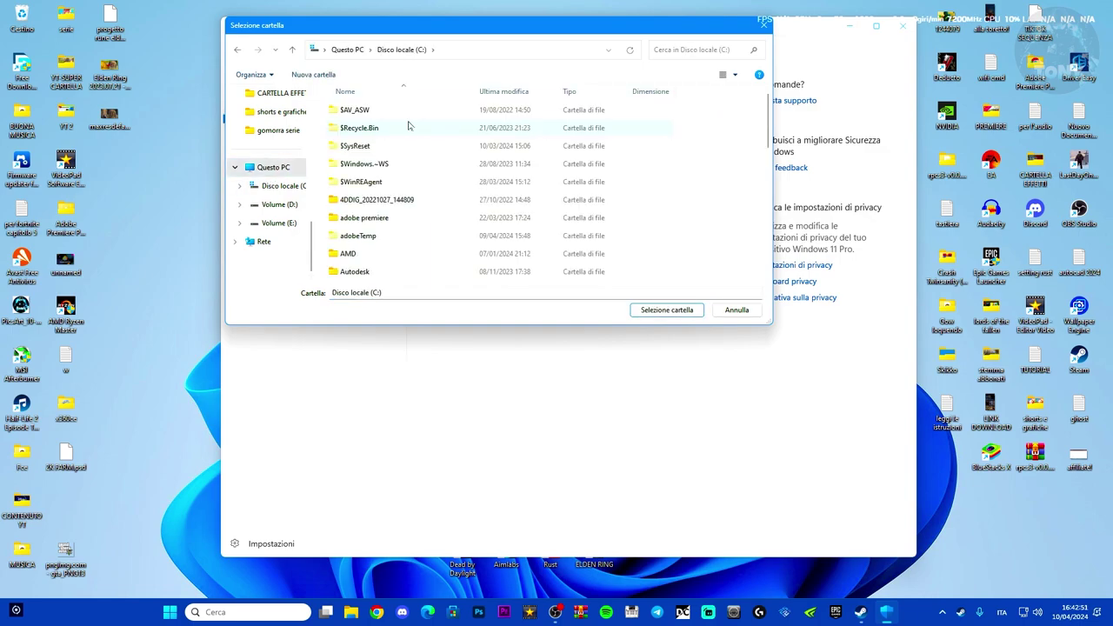
# Step: Exclude the Rockstar Games folder in Programmi (x86) from antivirus scans and check its entry in the exclusions list
pyautogui.scroll(-6, 435, 185)
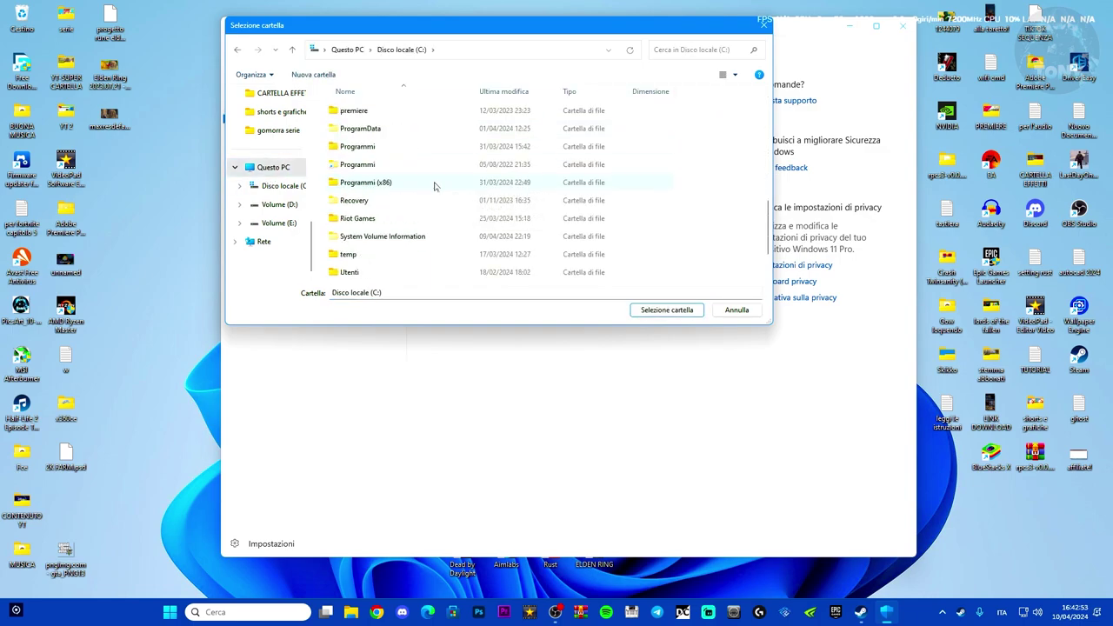
pyautogui.doubleClick(361, 184)
pyautogui.scroll(-3, 450, 201)
pyautogui.scroll(-10, 449, 201)
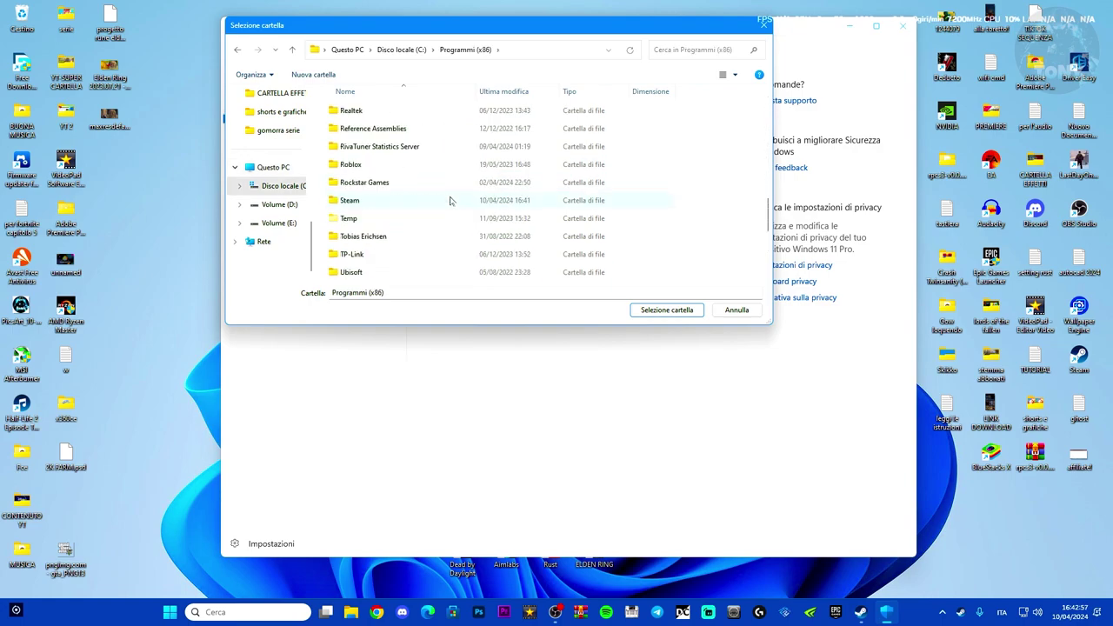
pyautogui.click(402, 184)
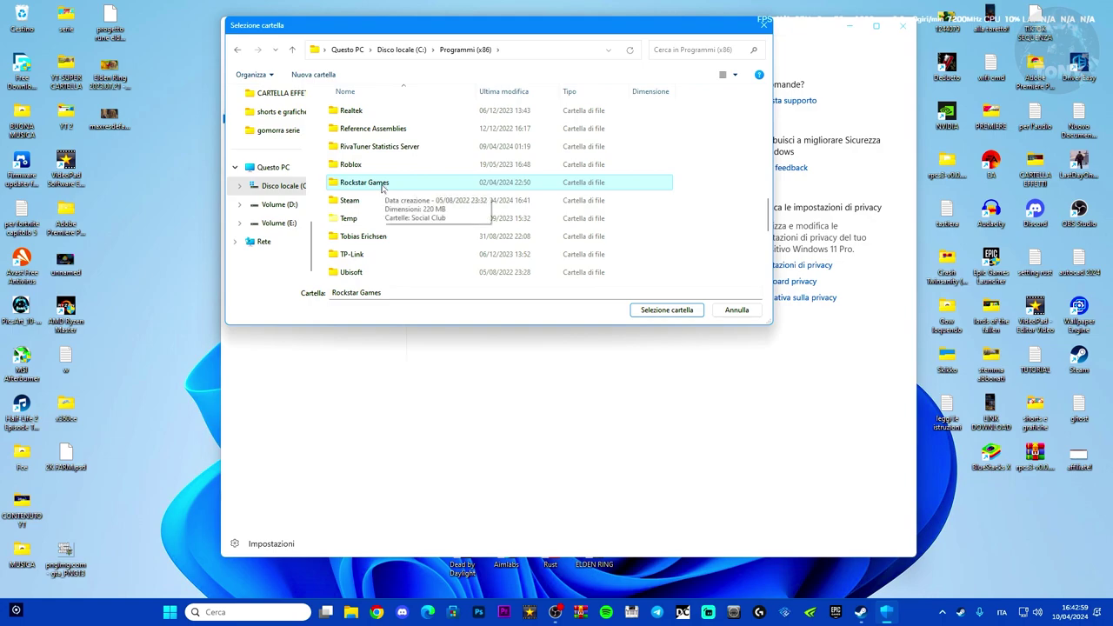
pyautogui.click(667, 309)
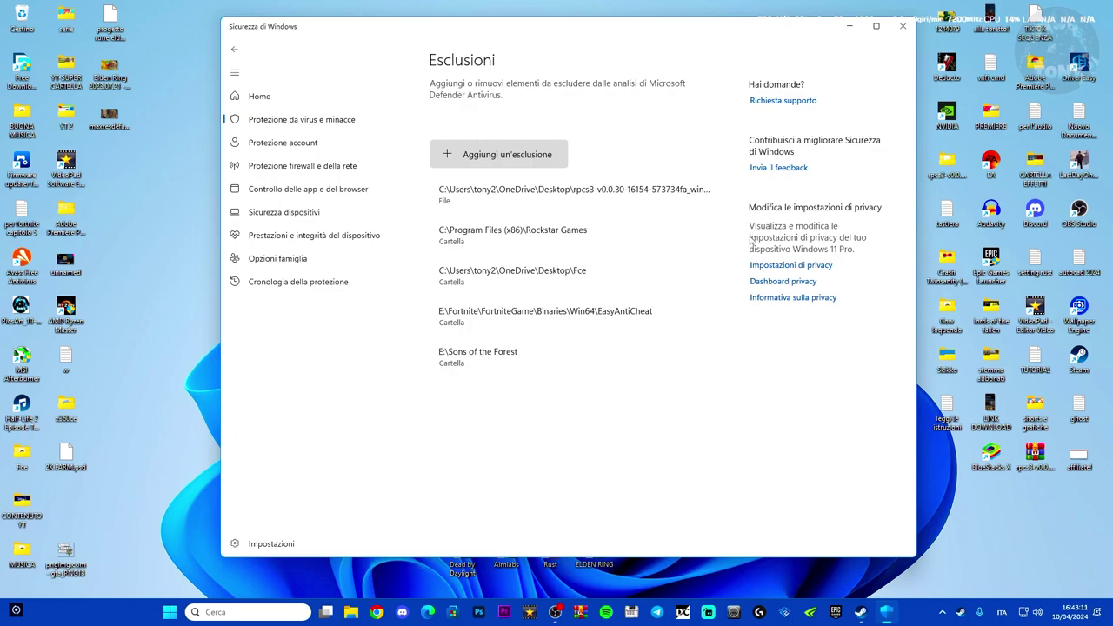
pyautogui.click(709, 237)
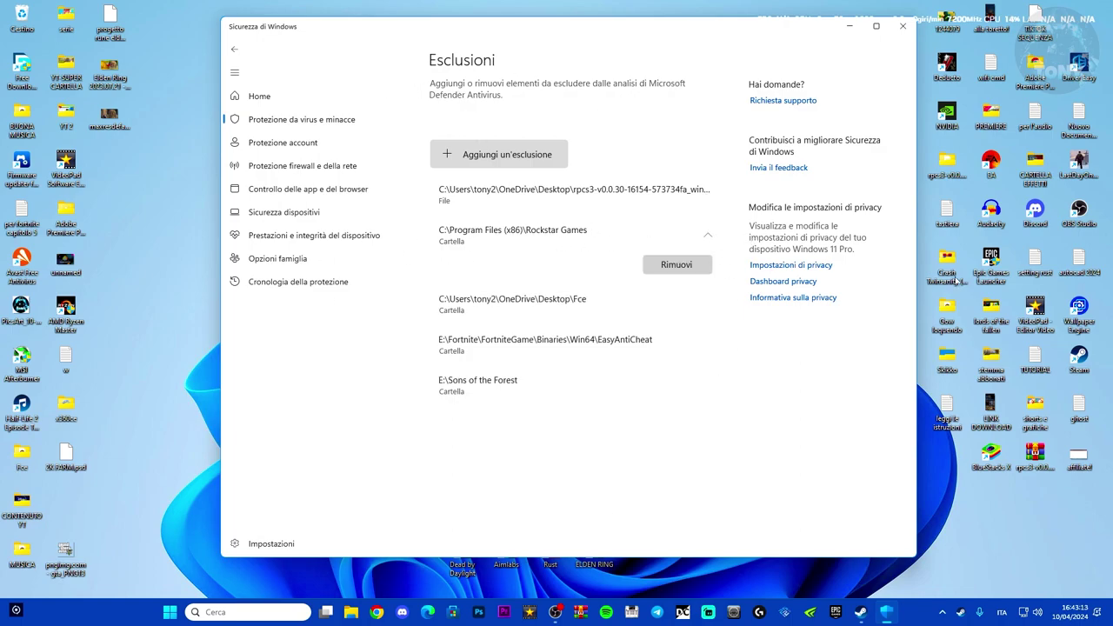
pyautogui.click(709, 237)
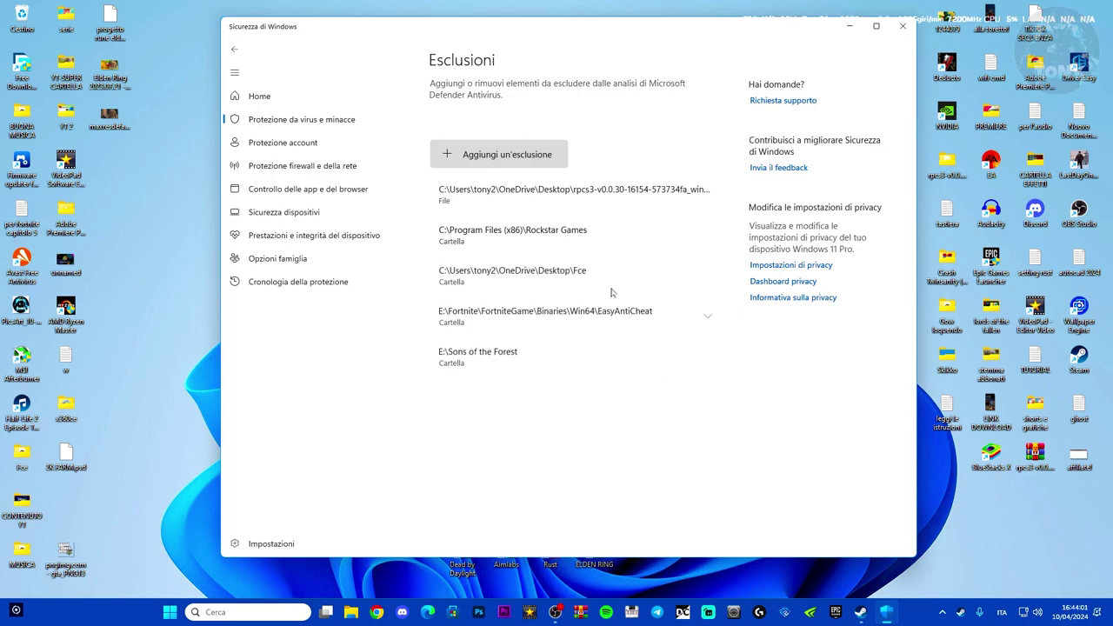
# Step: Open the firewall's list of allowed apps and unlock its settings for editing
pyautogui.click(232, 50)
pyautogui.click(232, 50)
pyautogui.click(232, 50)
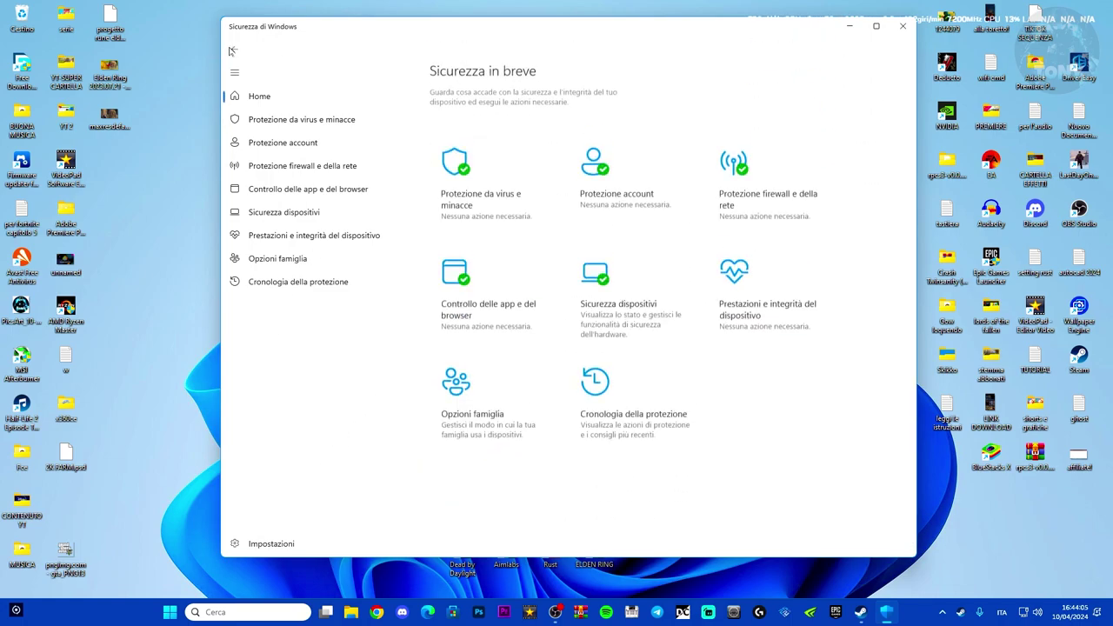
pyautogui.click(783, 207)
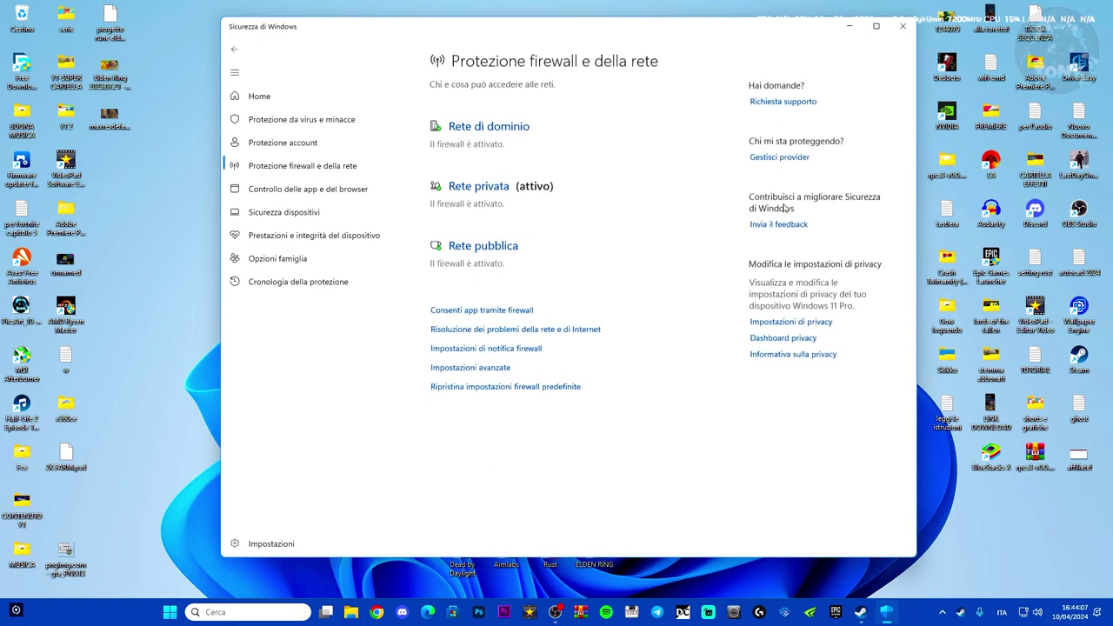
pyautogui.click(453, 309)
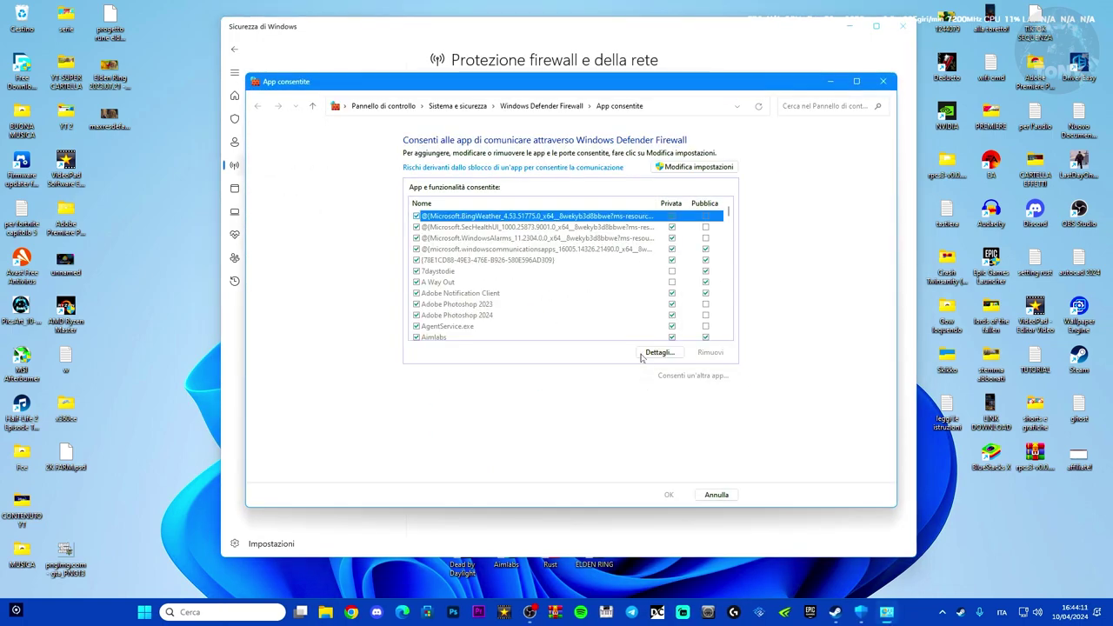
pyautogui.click(697, 168)
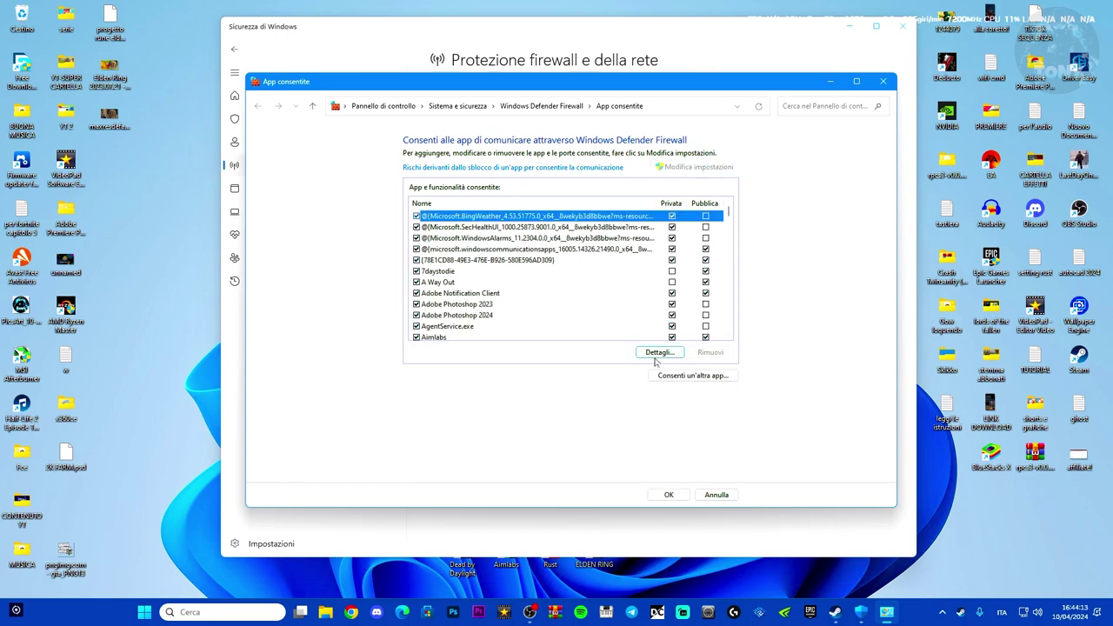
# Step: Start allowing another app through the firewall and browse to Disco locale (C:) for its executable
pyautogui.click(665, 375)
pyautogui.click(661, 345)
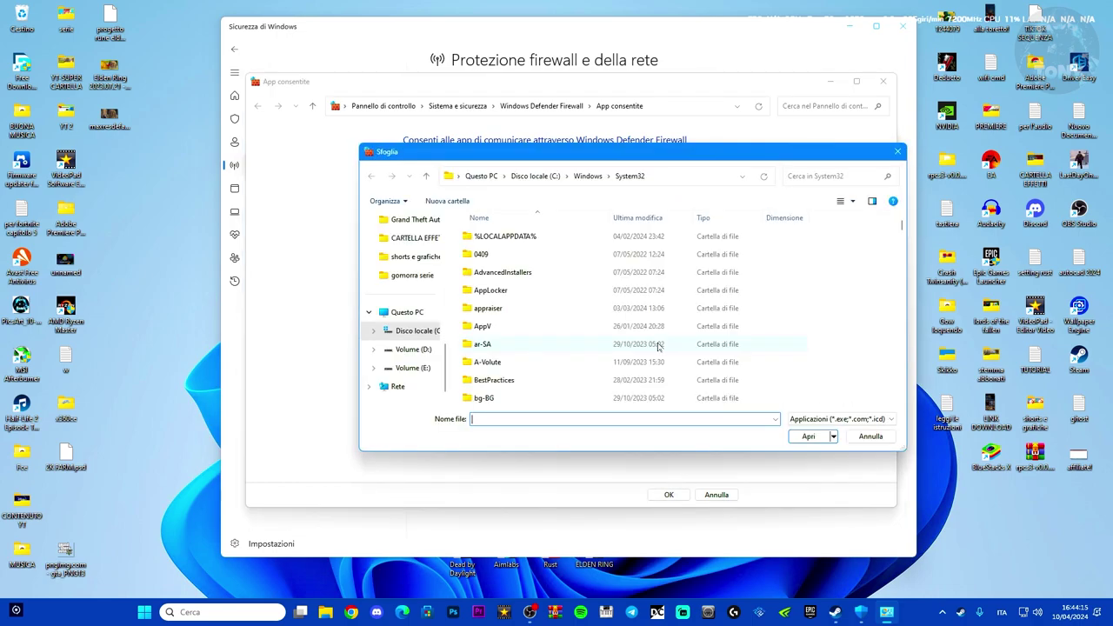
pyautogui.click(407, 312)
pyautogui.doubleClick(543, 248)
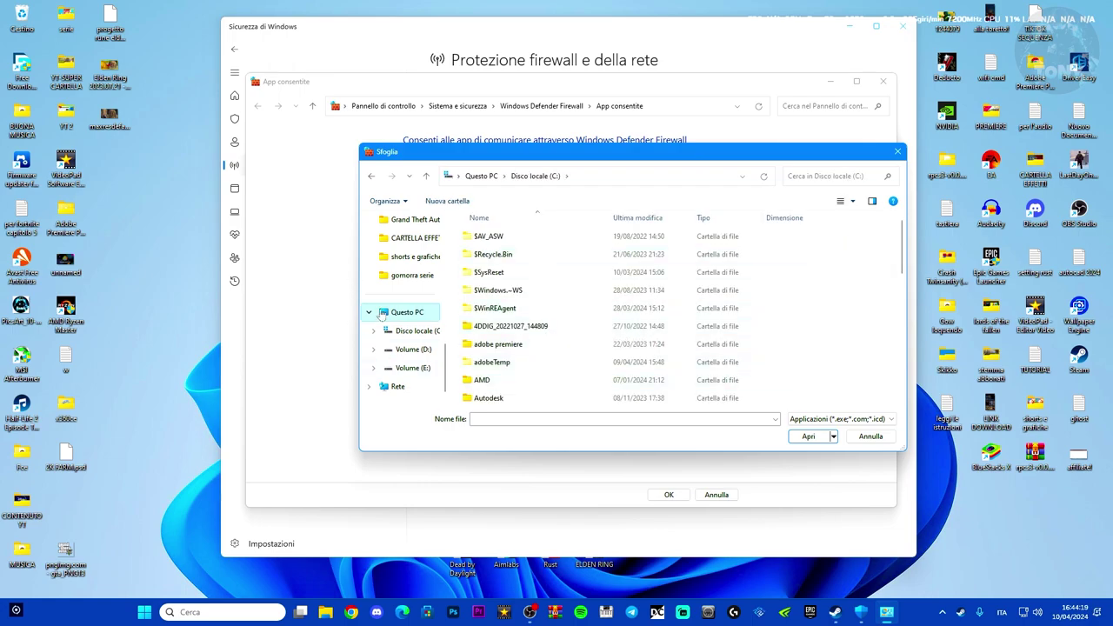
# Step: Open the Social Club folder inside Rockstar Games in Programmi (x86)
pyautogui.scroll(-2, 575, 335)
pyautogui.scroll(-5, 625, 314)
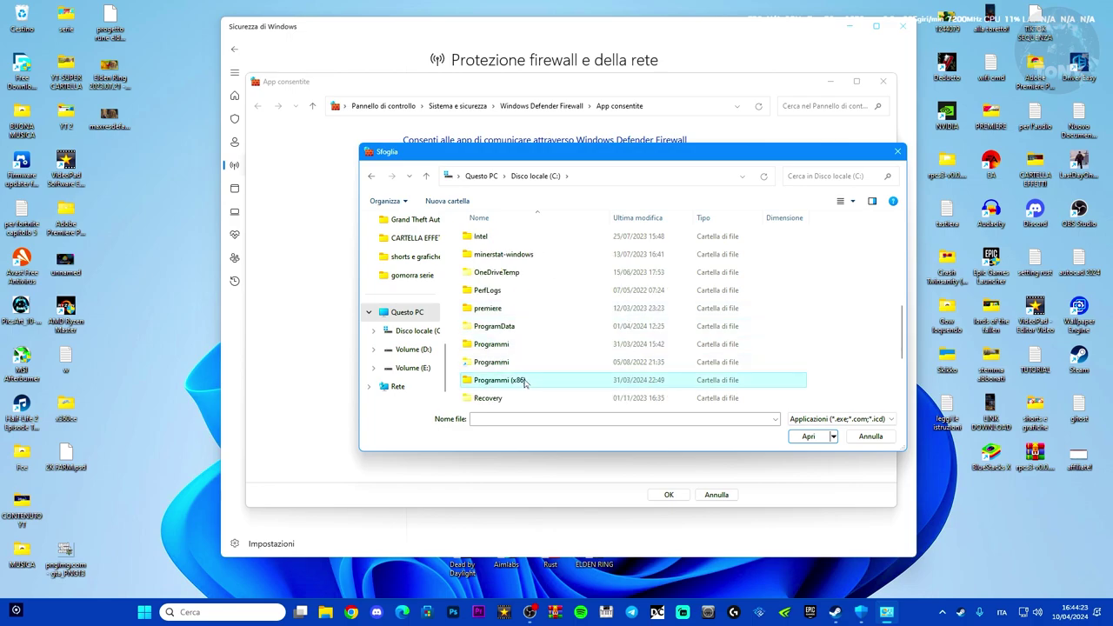
pyautogui.doubleClick(548, 380)
pyautogui.scroll(-2, 557, 315)
pyautogui.scroll(-10, 557, 316)
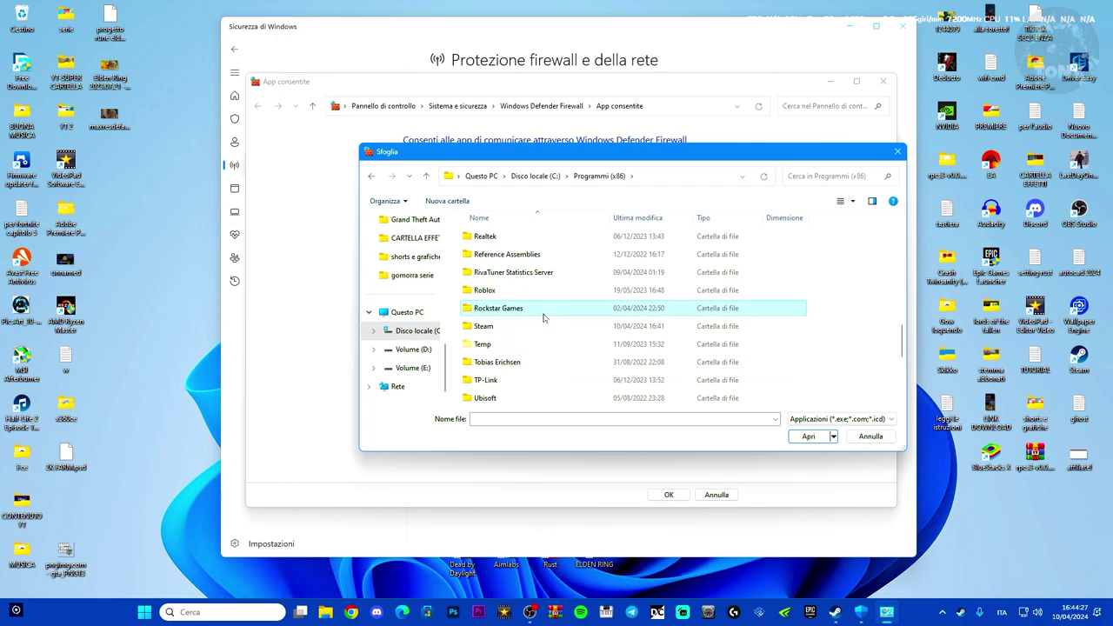
pyautogui.doubleClick(502, 309)
pyautogui.doubleClick(527, 239)
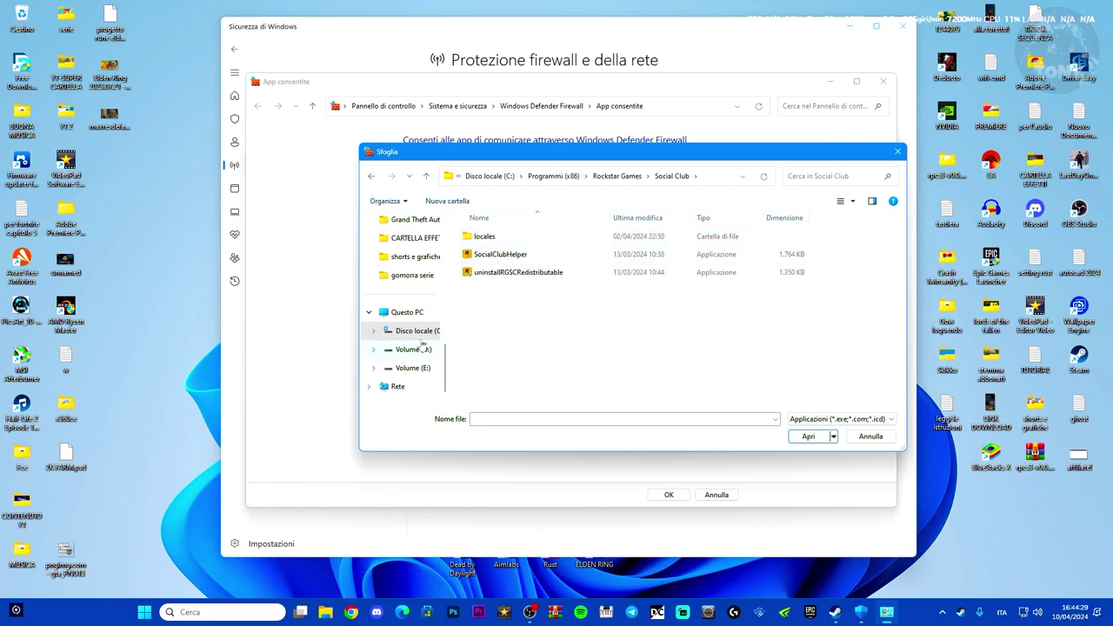
pyautogui.click(372, 177)
pyautogui.click(372, 176)
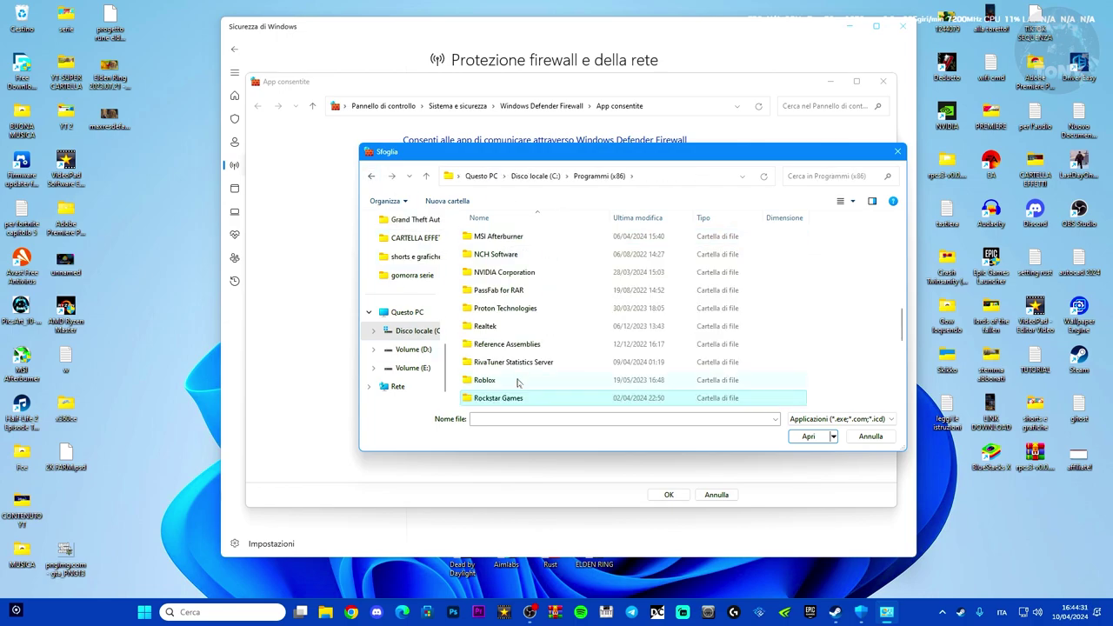
pyautogui.click(809, 438)
pyautogui.doubleClick(504, 236)
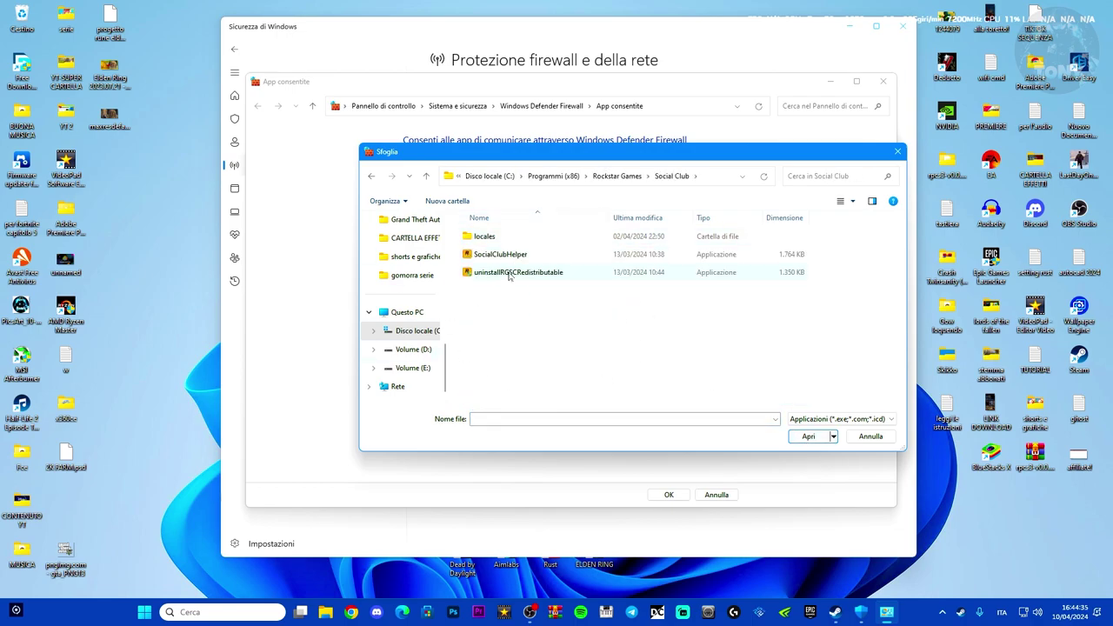
# Step: Add the SocialClubHelper application to the firewall's allowed apps and find the Rockstar Games entry in the list
pyautogui.click(520, 257)
pyautogui.click(808, 437)
pyautogui.click(613, 400)
pyautogui.scroll(-1, 606, 290)
pyautogui.scroll(1, 606, 290)
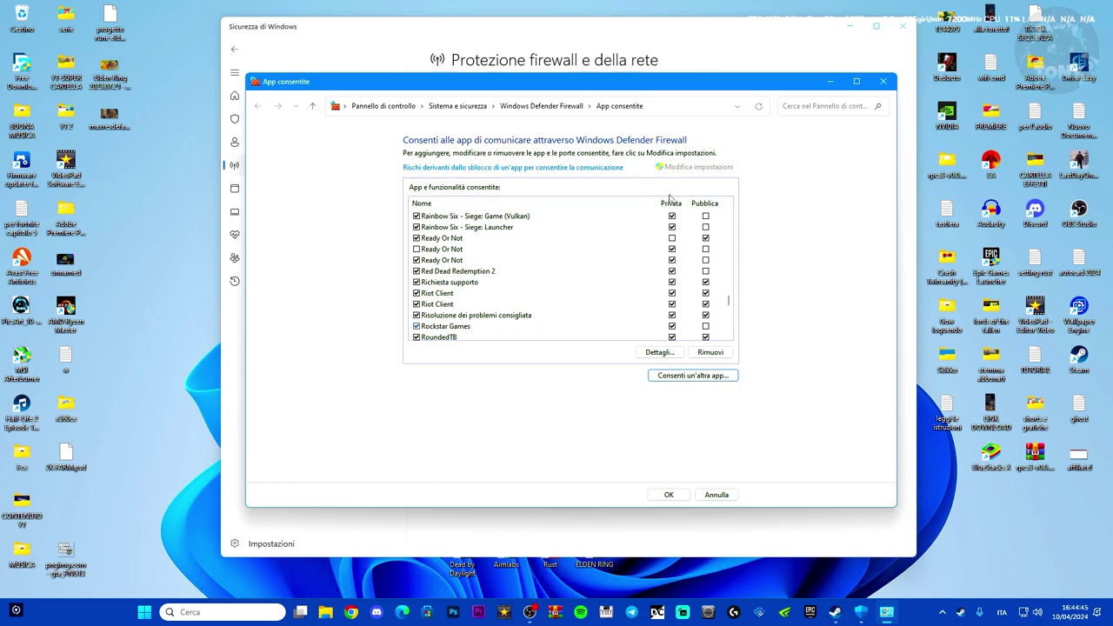
# Step: Allow Rockstar Games on public networks as well, save the firewall changes and close the security window
pyautogui.click(706, 327)
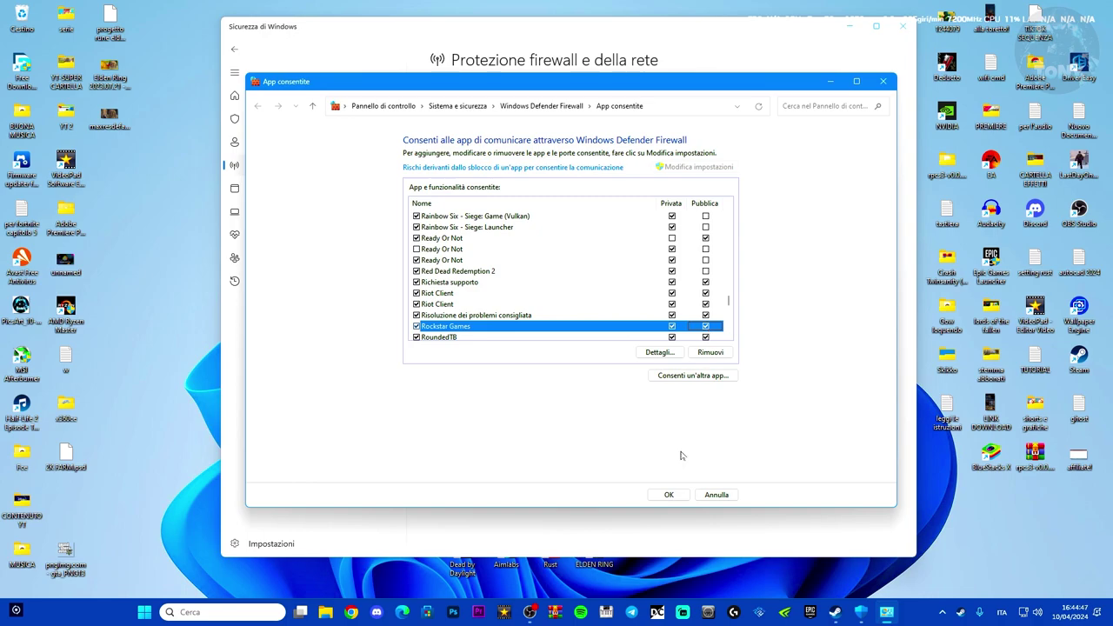
pyautogui.click(669, 495)
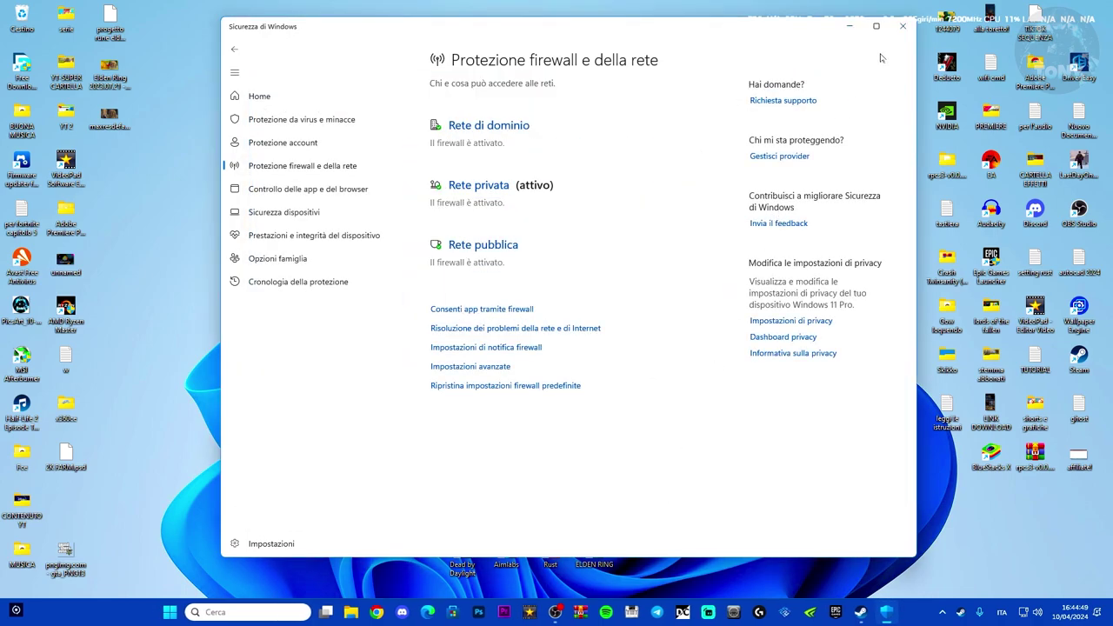
pyautogui.click(903, 26)
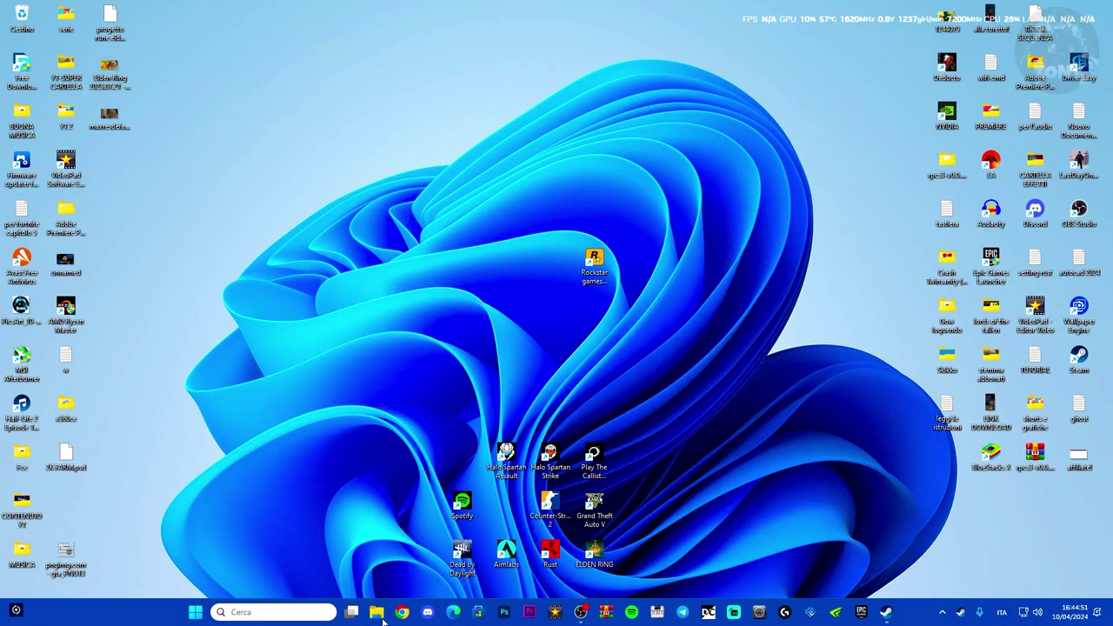
# Step: Switch to File Explorer and open the Programmi (x86) folder on Disco locale (C:)
pyautogui.click(376, 612)
pyautogui.scroll(-5, 187, 320)
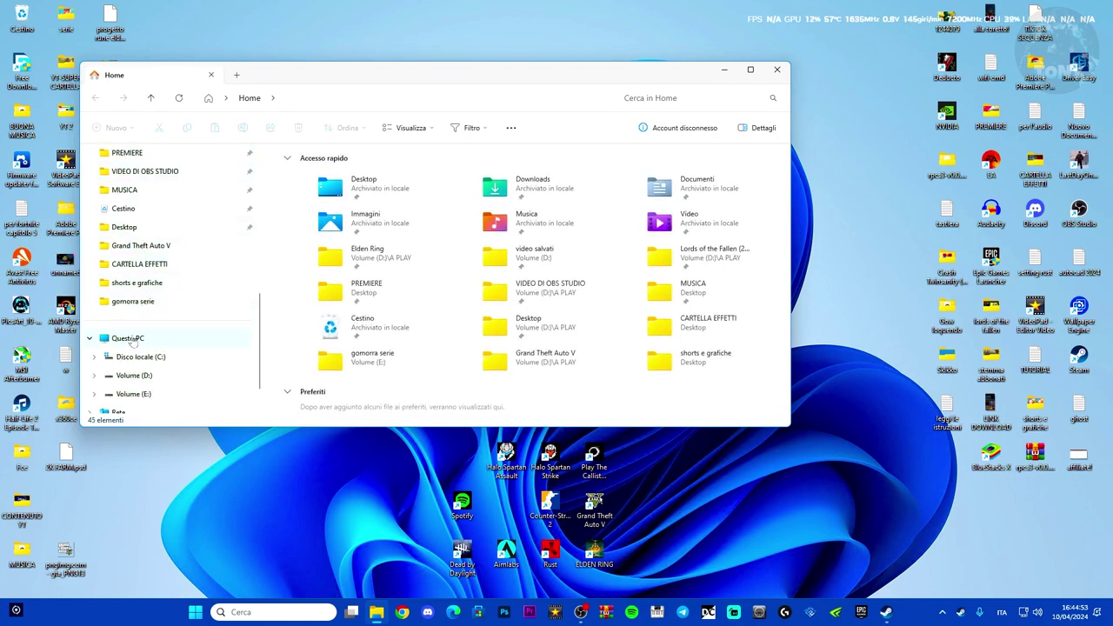
pyautogui.click(130, 337)
pyautogui.doubleClick(324, 179)
pyautogui.scroll(-8, 370, 289)
pyautogui.click(358, 243)
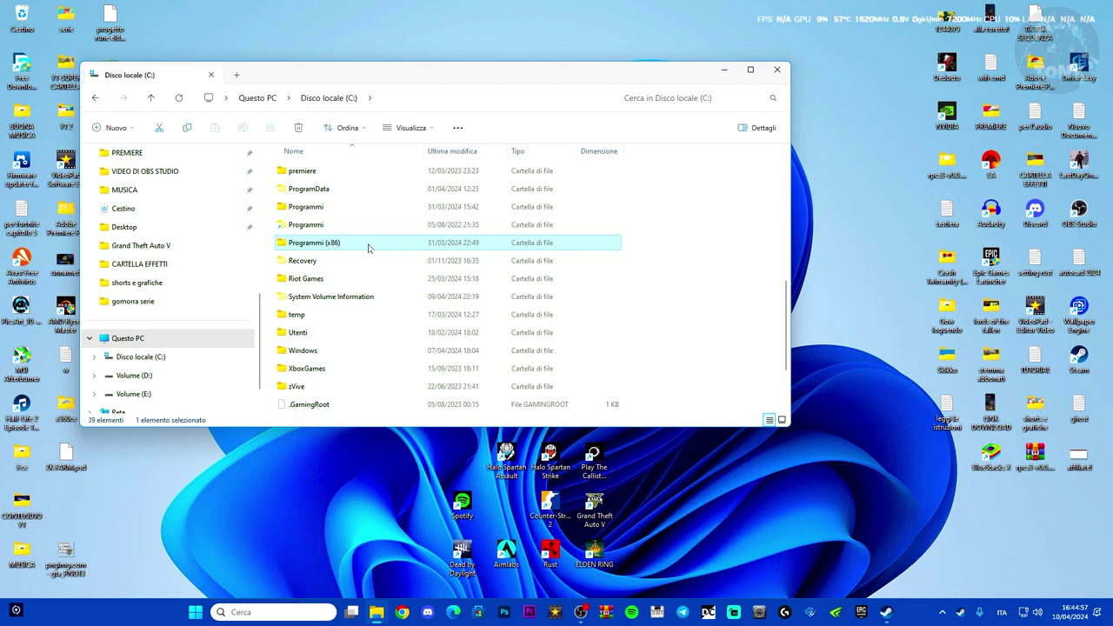
pyautogui.doubleClick(368, 249)
pyautogui.scroll(-10, 368, 249)
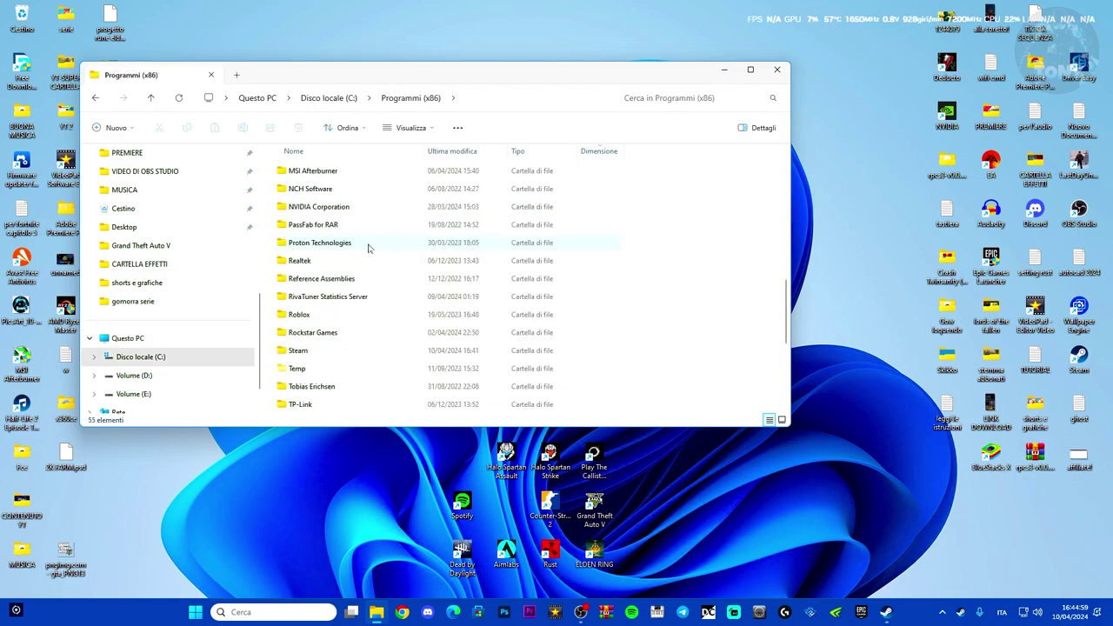
pyautogui.click(341, 336)
pyautogui.click(341, 336)
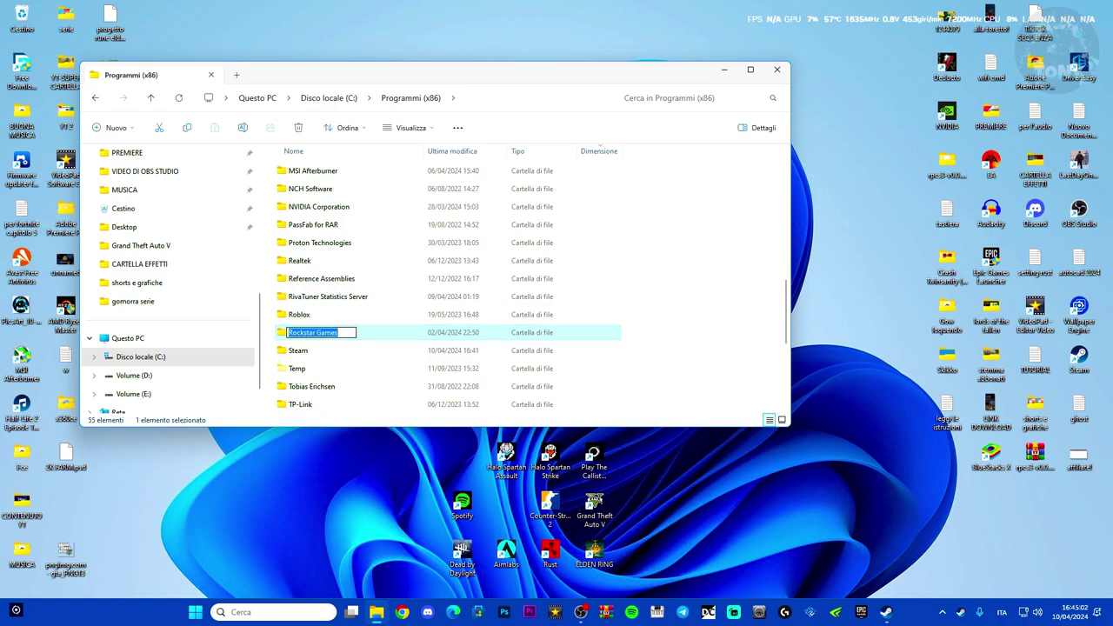
pyautogui.click(365, 336)
# Step: Rename the Rockstar Games folder to "_Rockstar Games" and close the File Explorer window
pyautogui.rightClick(338, 335)
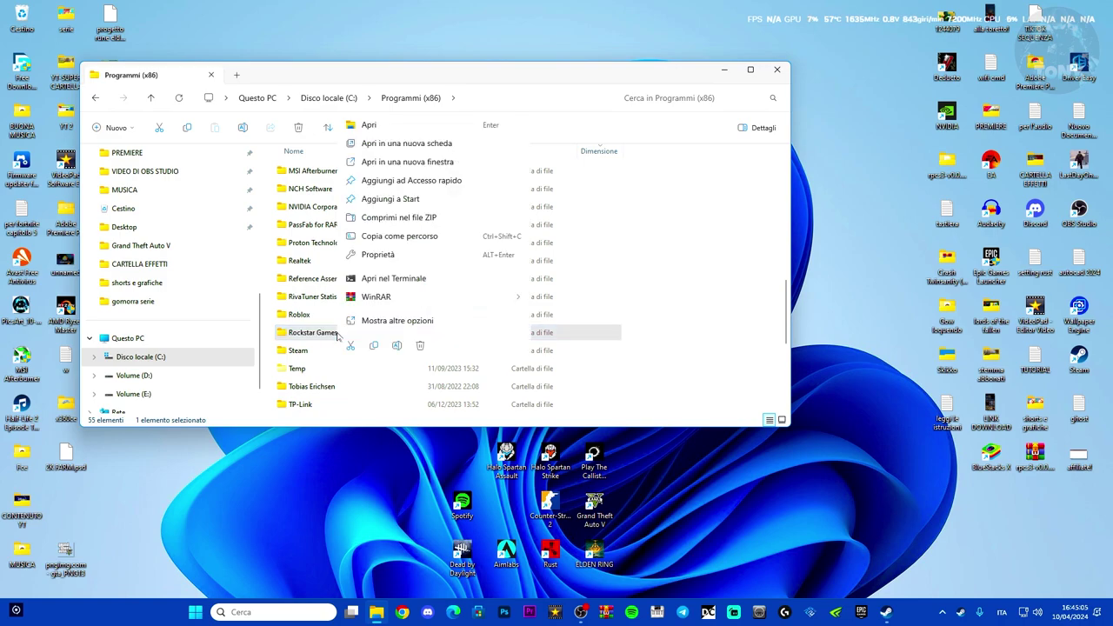
pyautogui.click(352, 321)
pyautogui.click(373, 305)
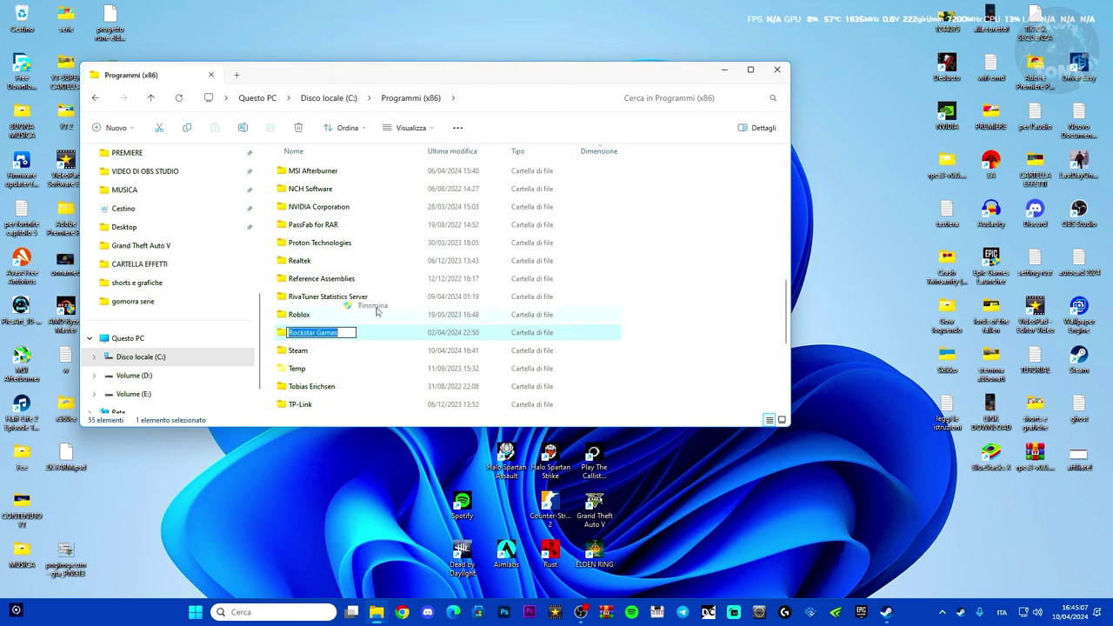
pyautogui.click(310, 339)
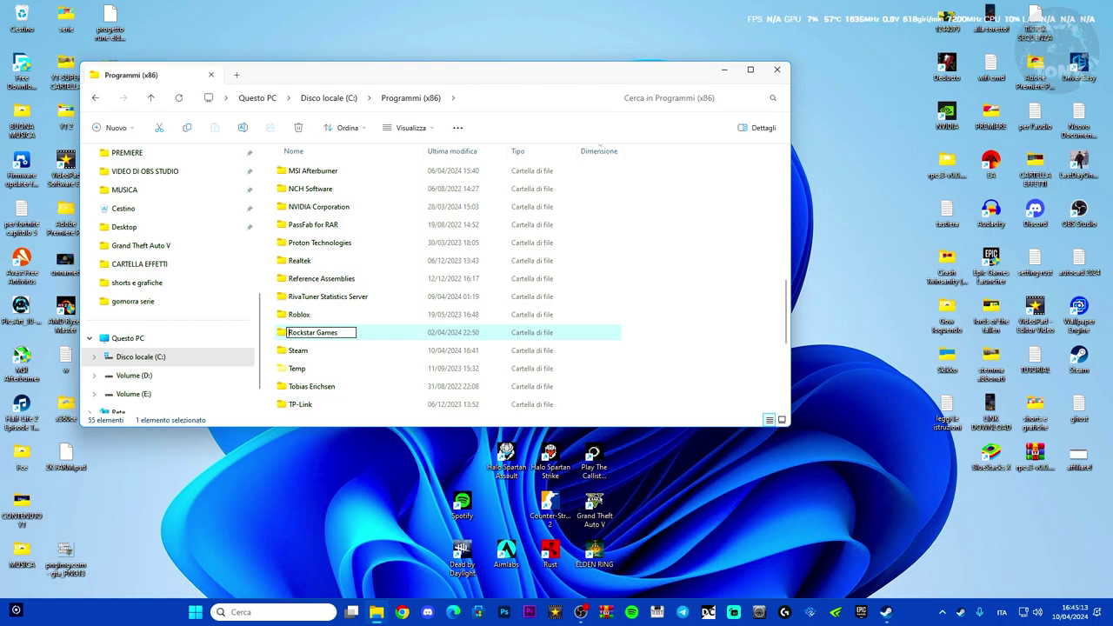
pyautogui.write('_')
pyautogui.press('BackSpace')
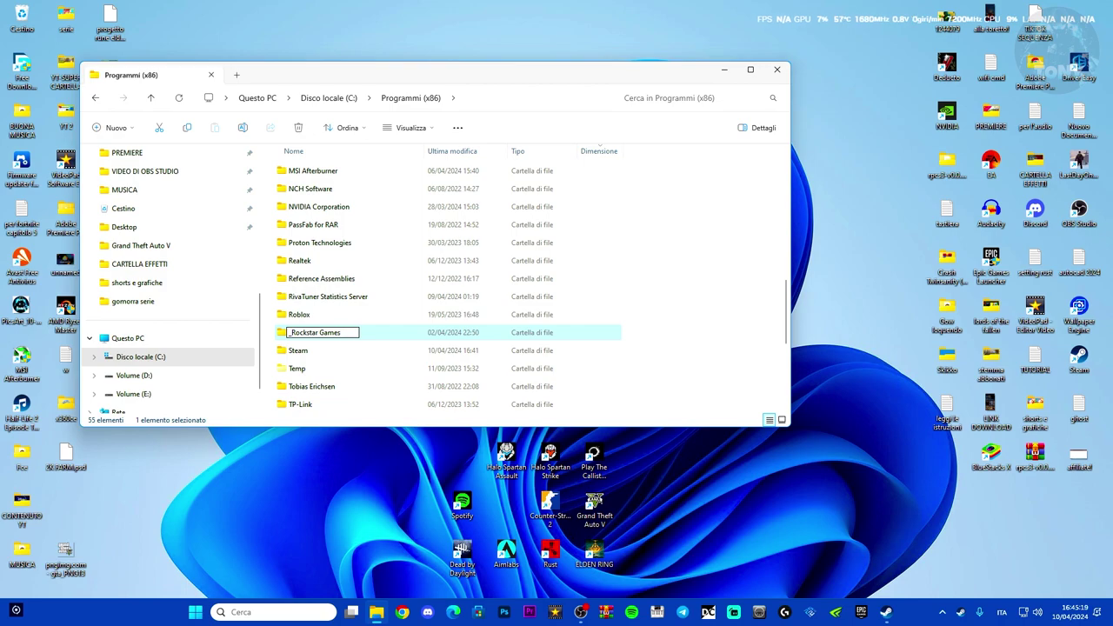
pyautogui.press('Return')
pyautogui.scroll(1, 347, 335)
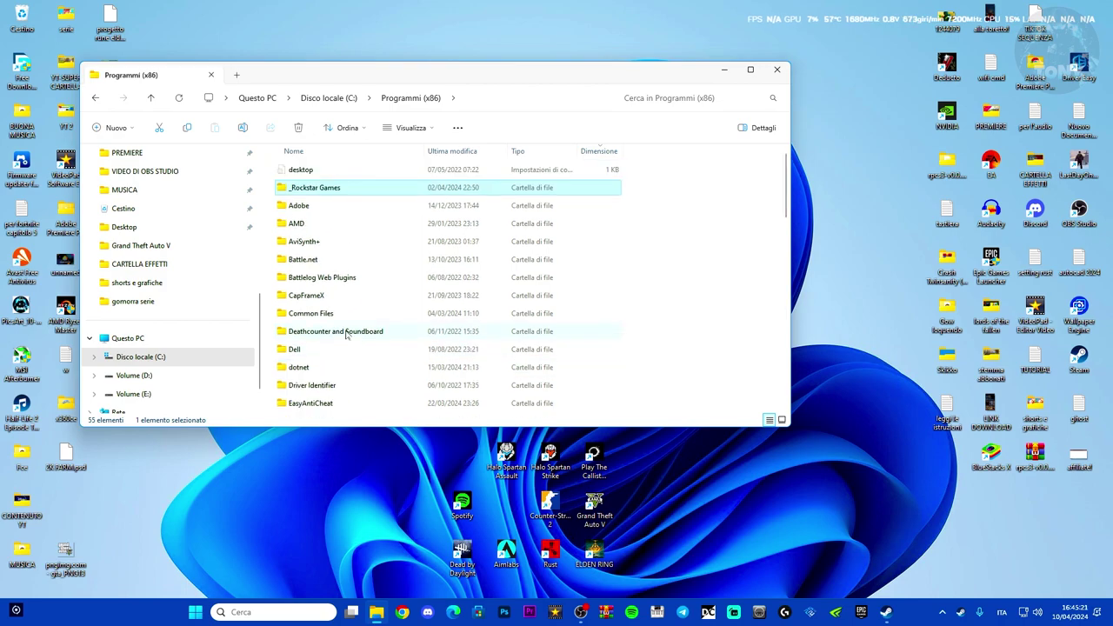
pyautogui.moveTo(368, 185)
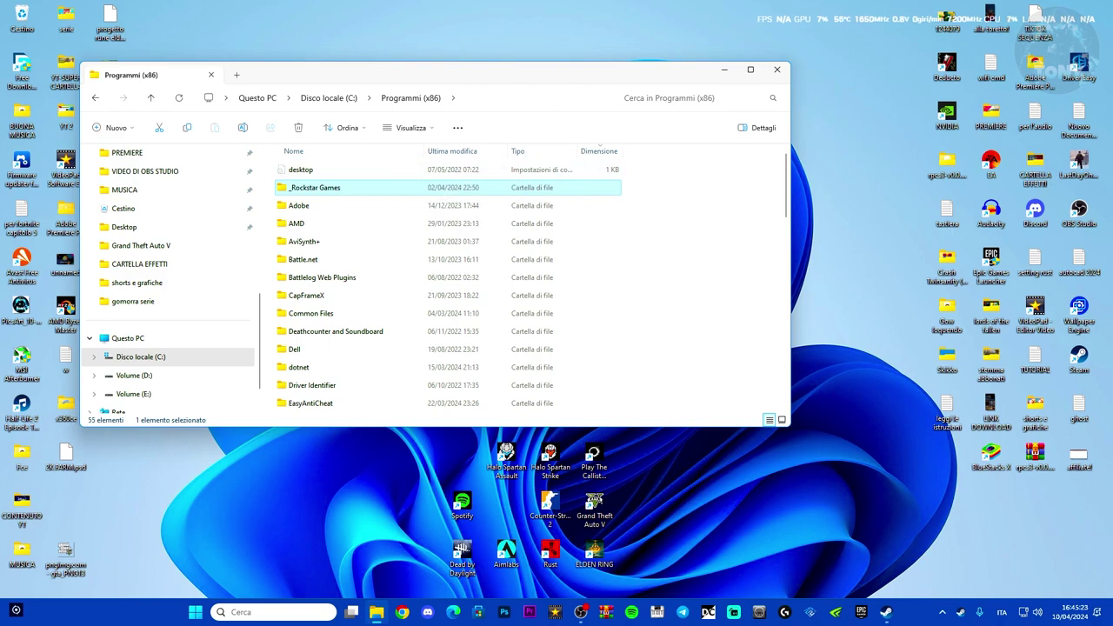
pyautogui.click(777, 70)
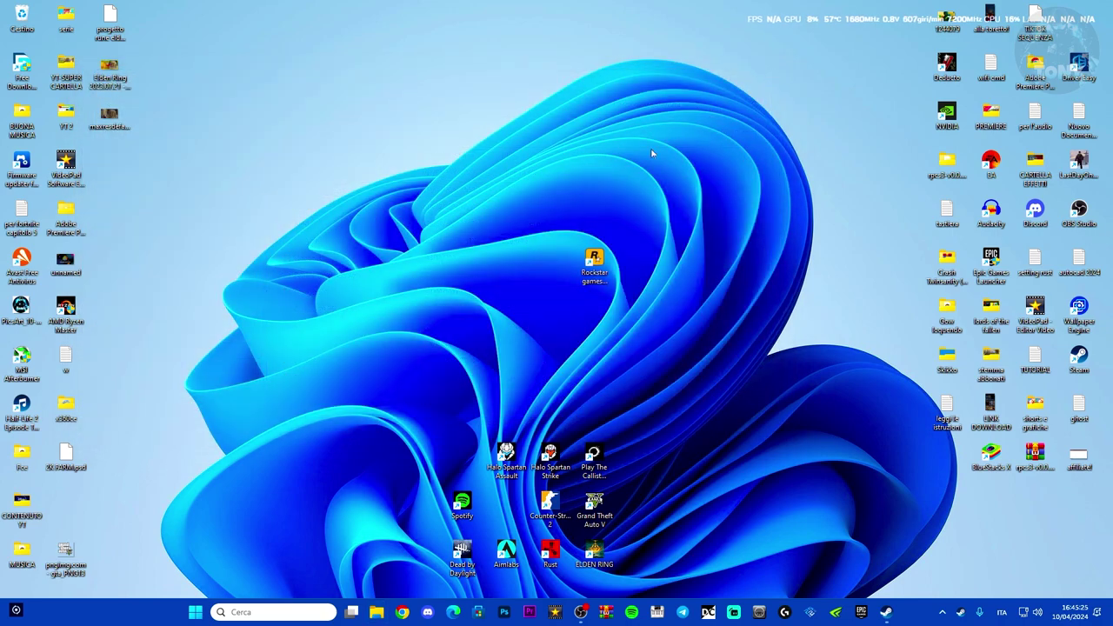
# Step: Open the properties of the Rockstar games launcher shortcut, review its compatibility settings and close the dialog
pyautogui.rightClick(612, 262)
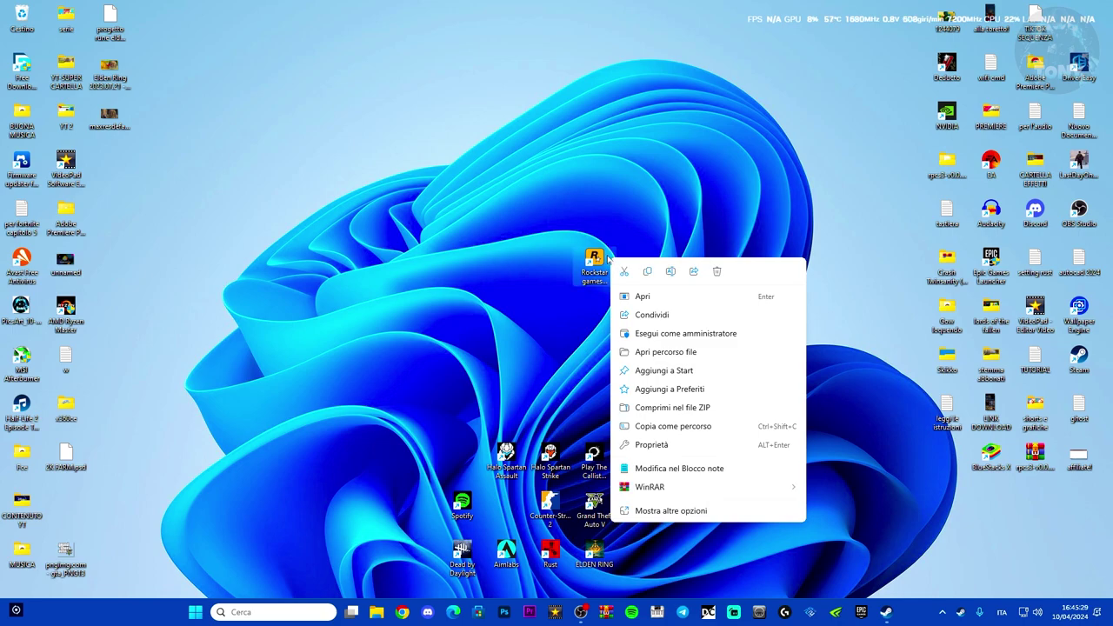
pyautogui.click(666, 513)
pyautogui.click(655, 548)
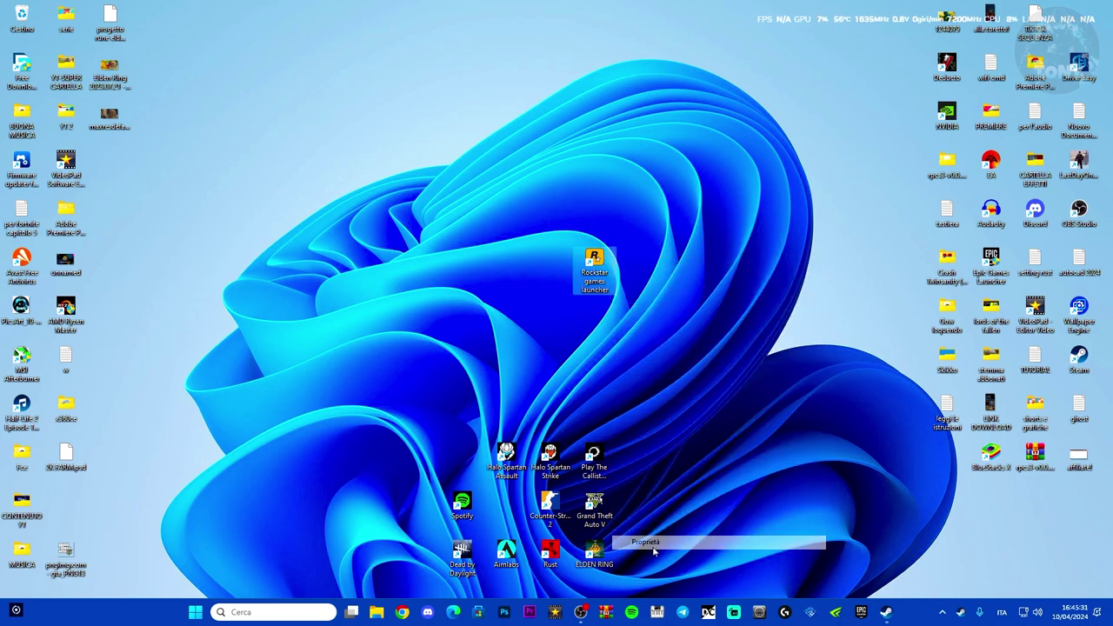
pyautogui.moveTo(656, 264); pyautogui.dragTo(578, 236)
pyautogui.click(668, 258)
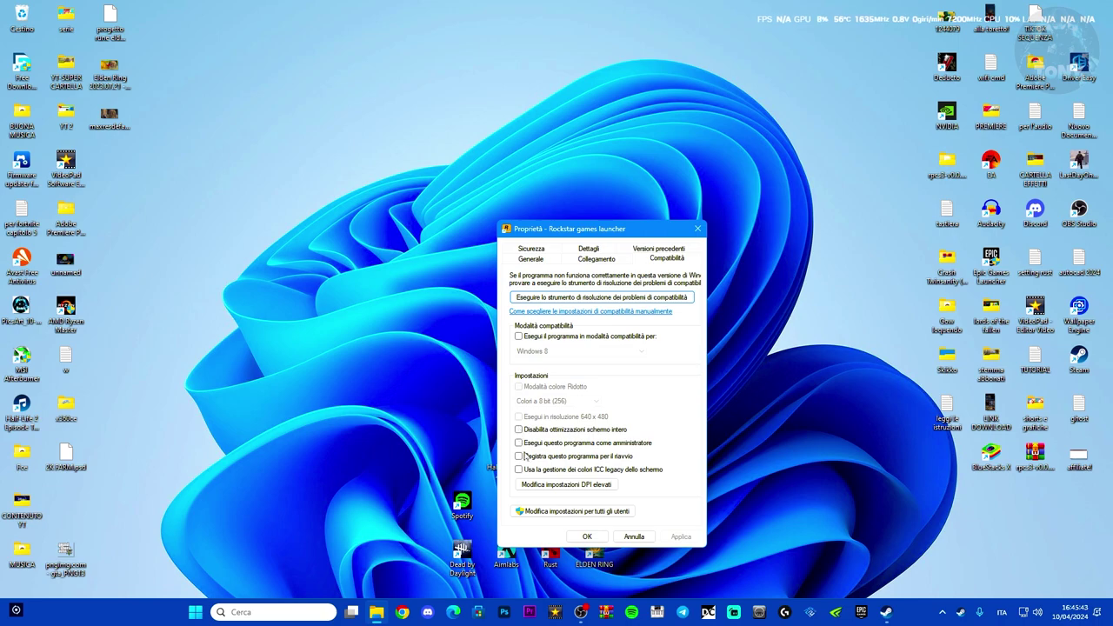
pyautogui.click(588, 536)
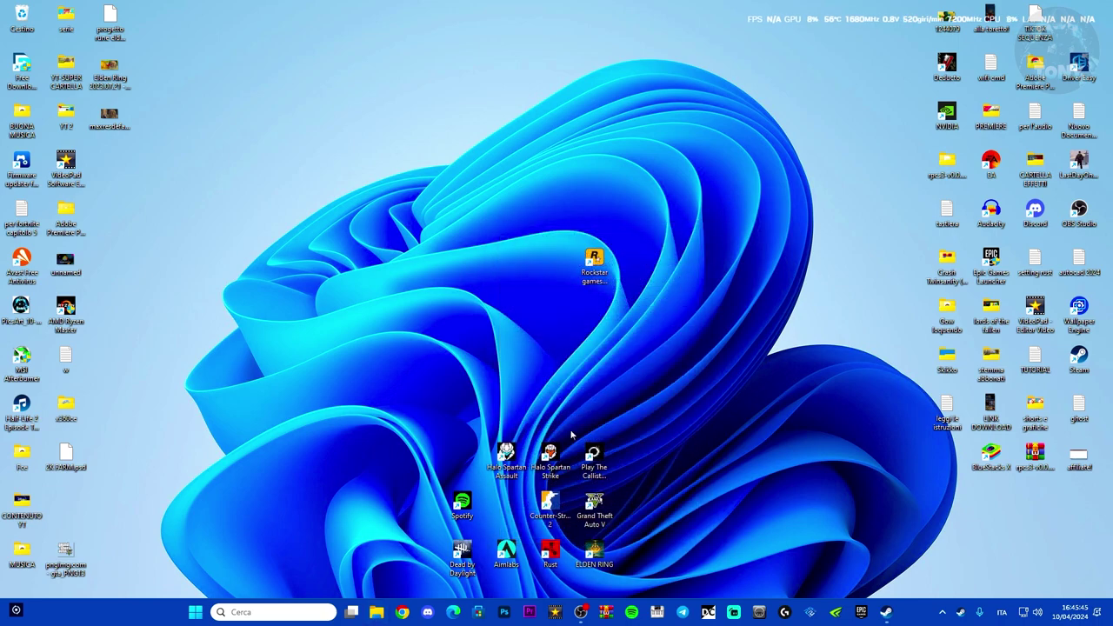
# Step: Move the Rockstar games launcher shortcut to a free spot on the desktop and open its file location
pyautogui.moveTo(595, 259); pyautogui.dragTo(464, 257)
pyautogui.rightClick(470, 253)
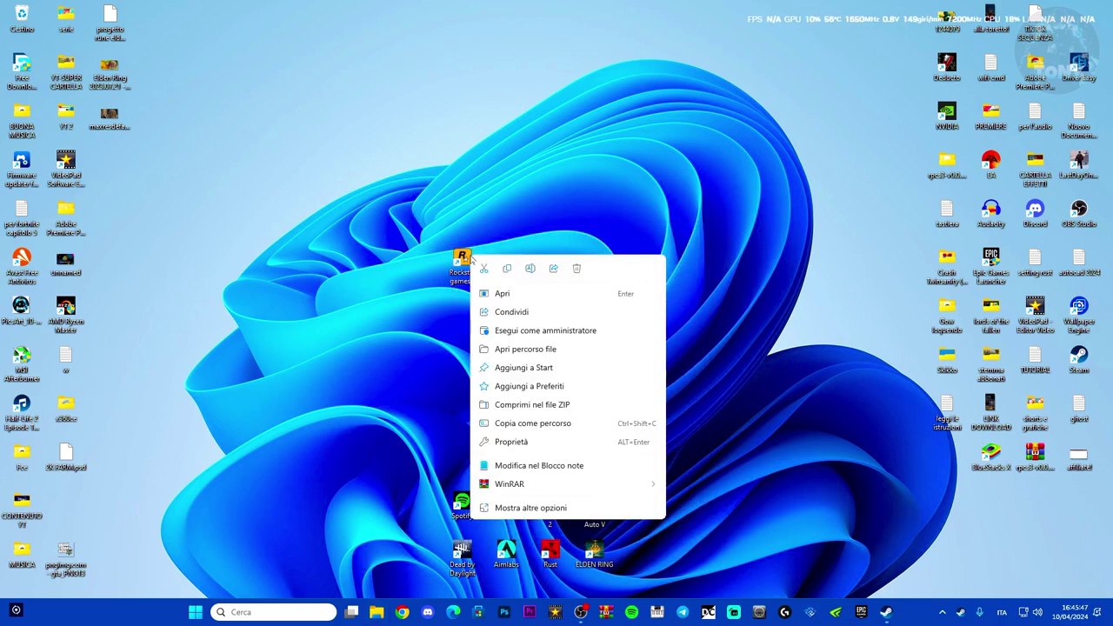
pyautogui.click(532, 351)
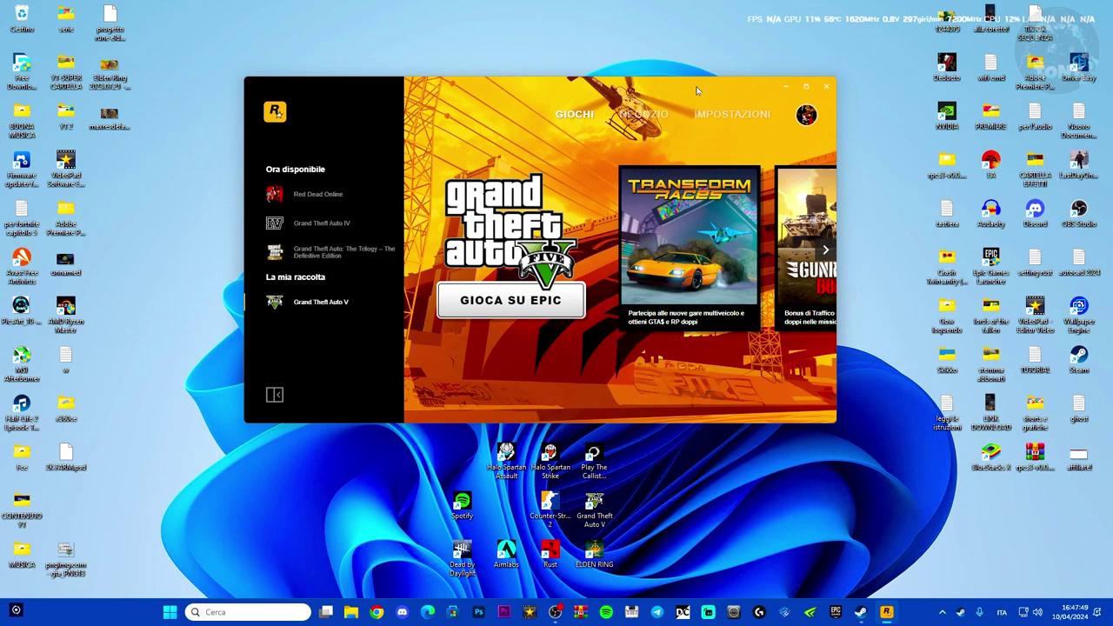
# Step: Move the open Rockstar Games launcher window slightly aside on the desktop
pyautogui.moveTo(697, 87); pyautogui.dragTo(628, 78)
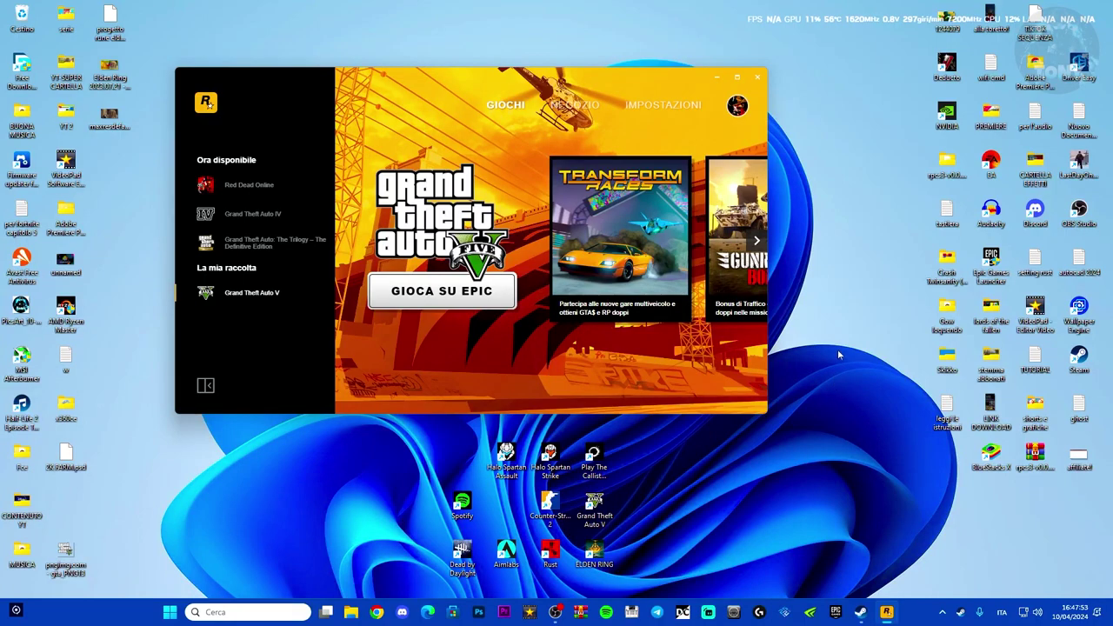